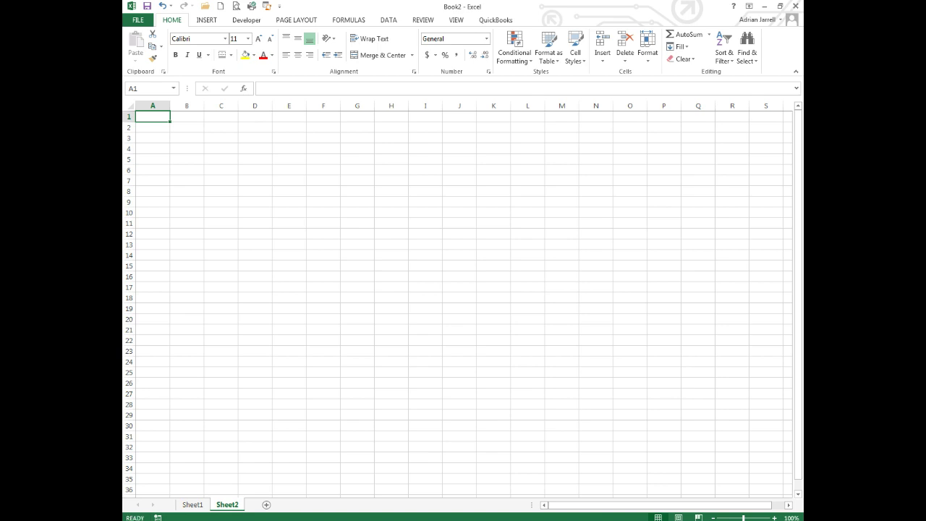
- Show the Sheet1 balance sheet and check that C9's =SUM(B4:B8) gives $69,700 total current assets
click(192, 504)
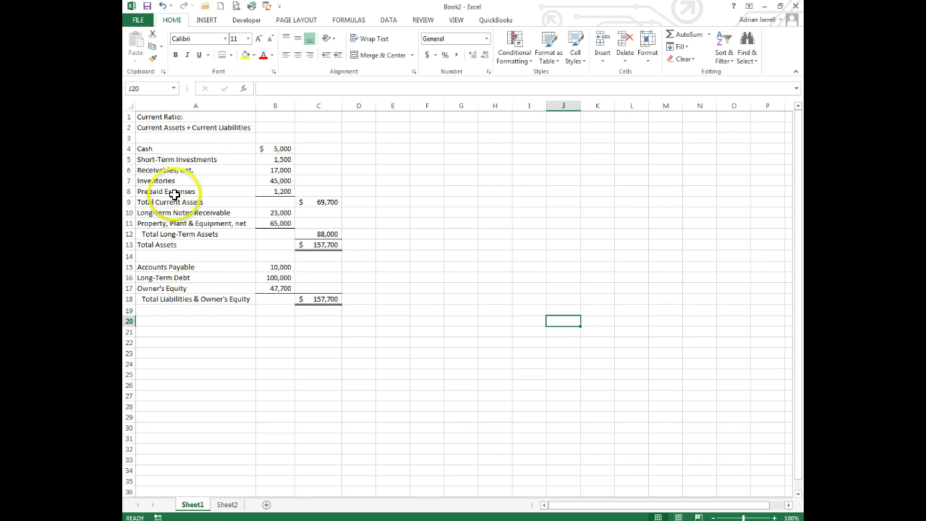
drag(148, 148, 269, 191)
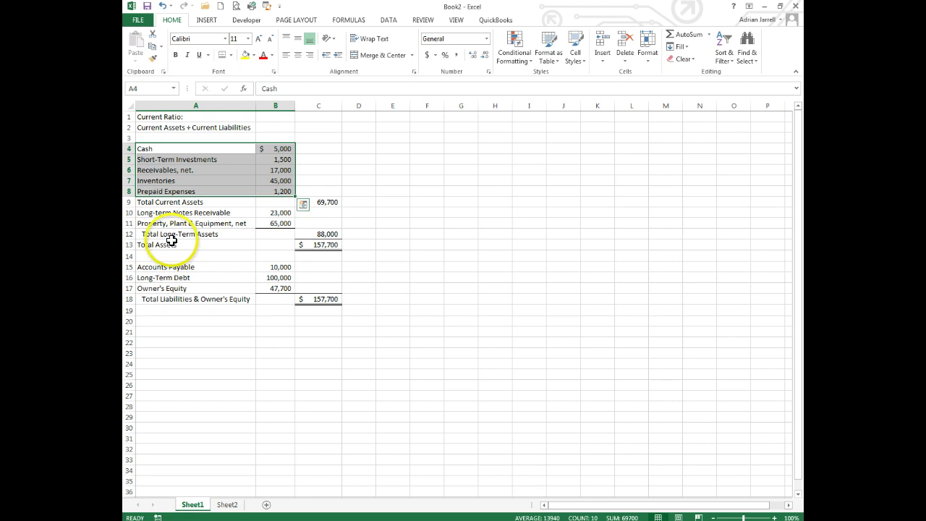
click(172, 214)
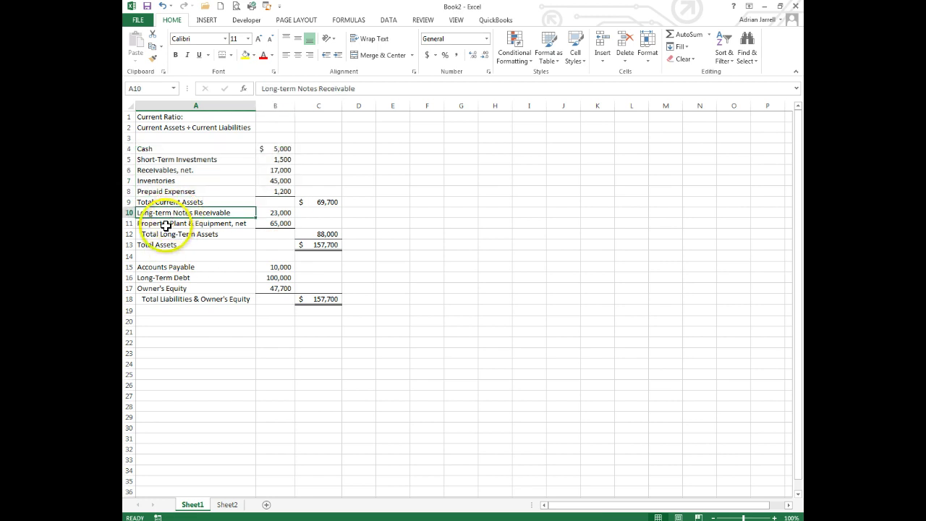
click(166, 225)
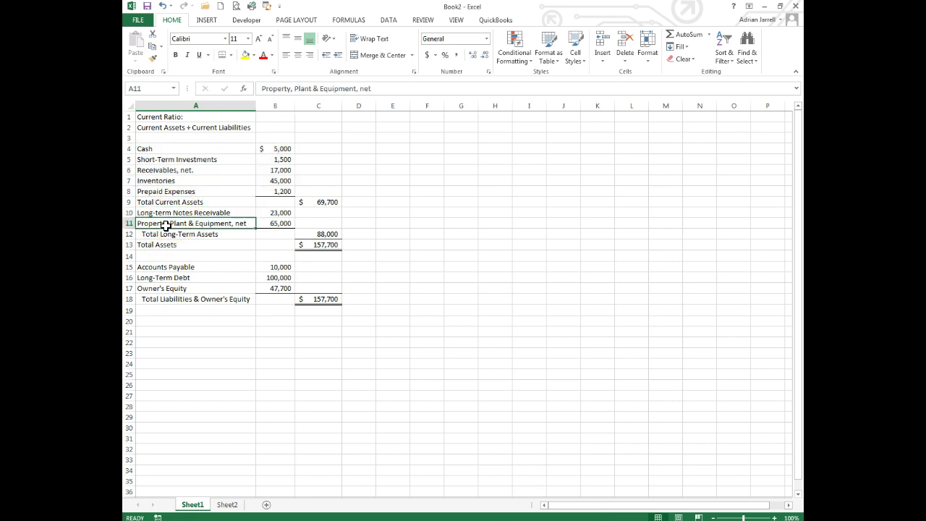
click(154, 235)
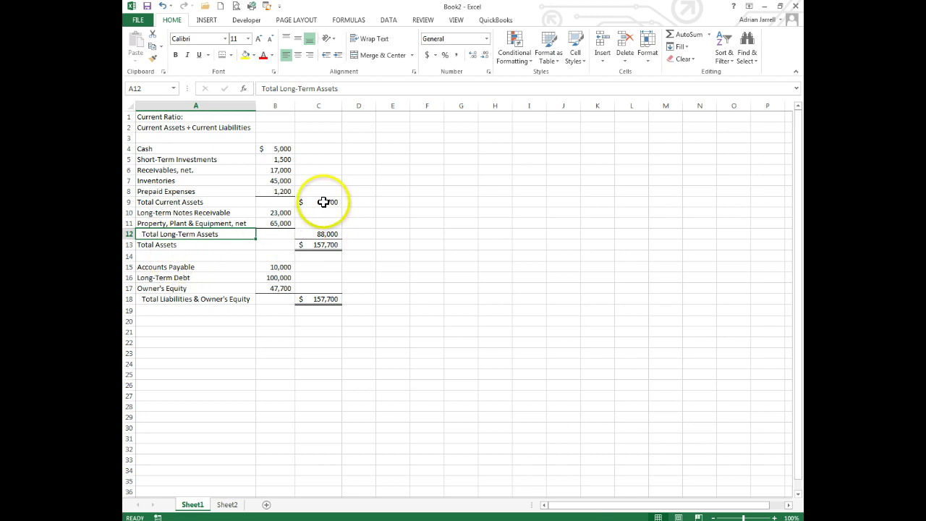
click(323, 202)
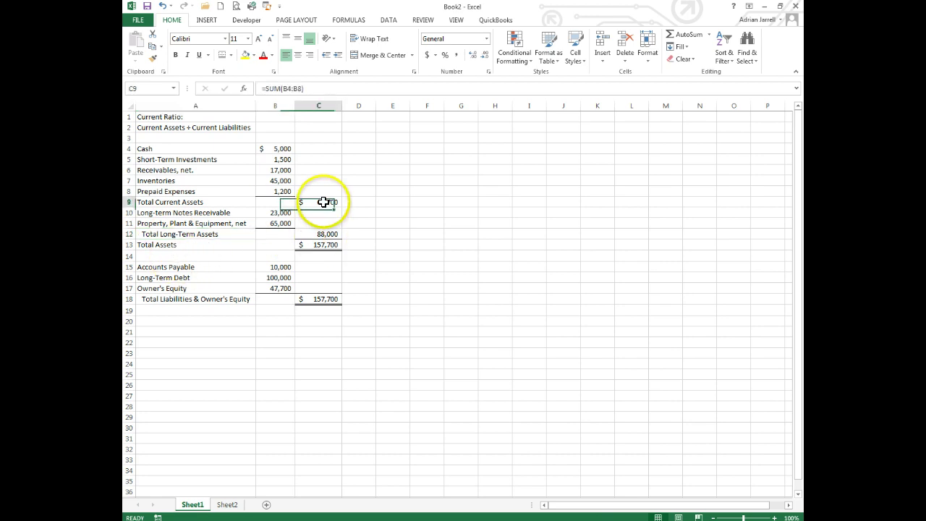
- Enter the label 'Current Assets' in G9 and widen column G to fit it
click(467, 204)
text(Cur)
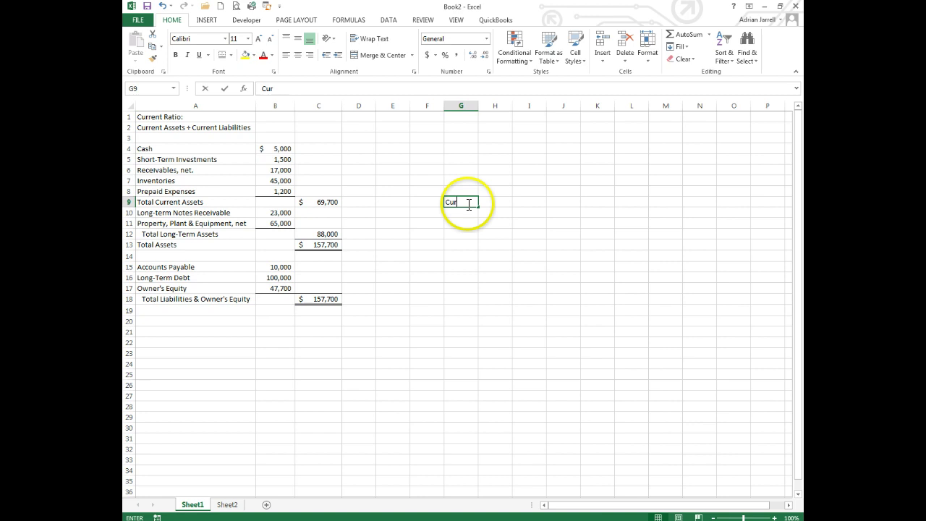
text(rent Assets)
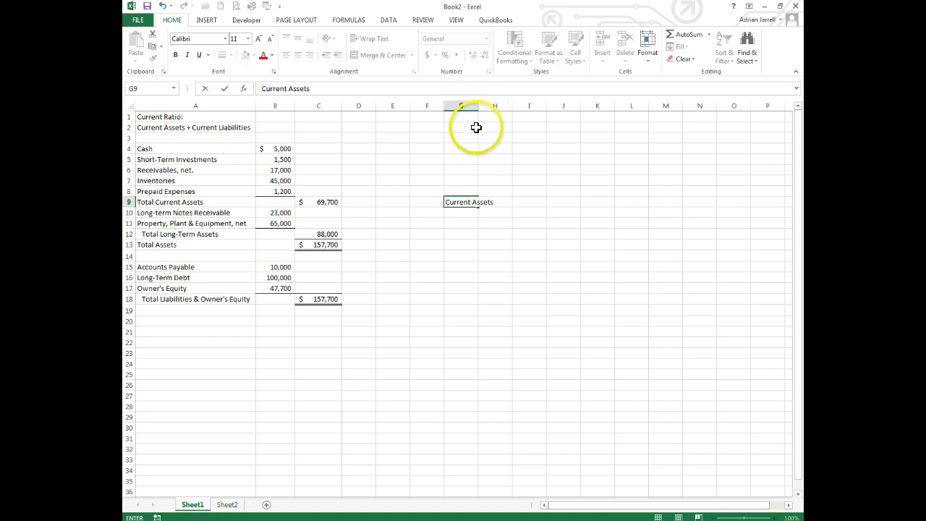
click(474, 128)
drag(478, 106, 509, 106)
- Enter =C9 in H9 to pull in the $69,700 current assets total
click(535, 202)
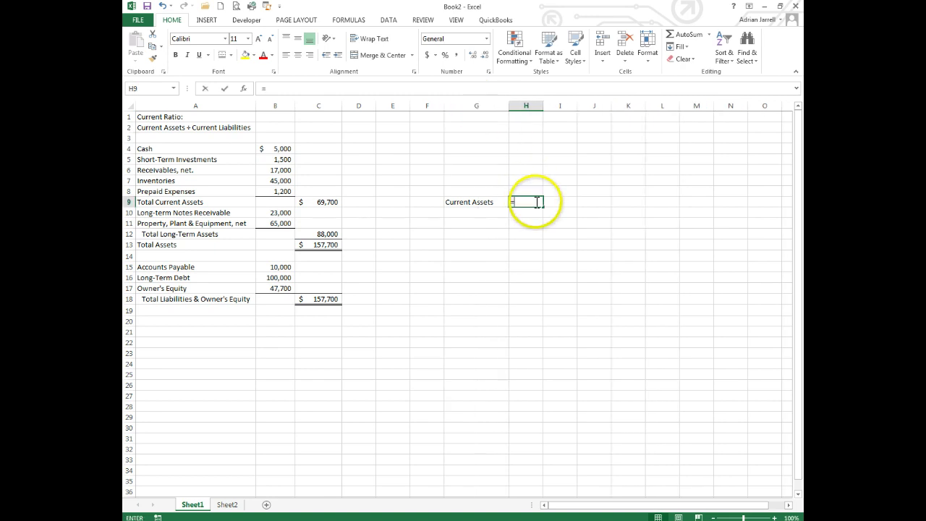
text(=)
click(318, 201)
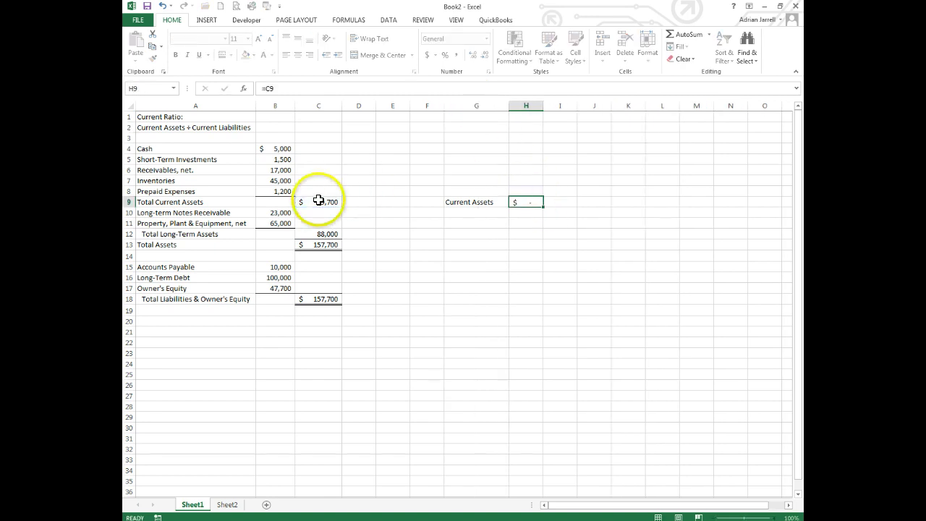
key(Return)
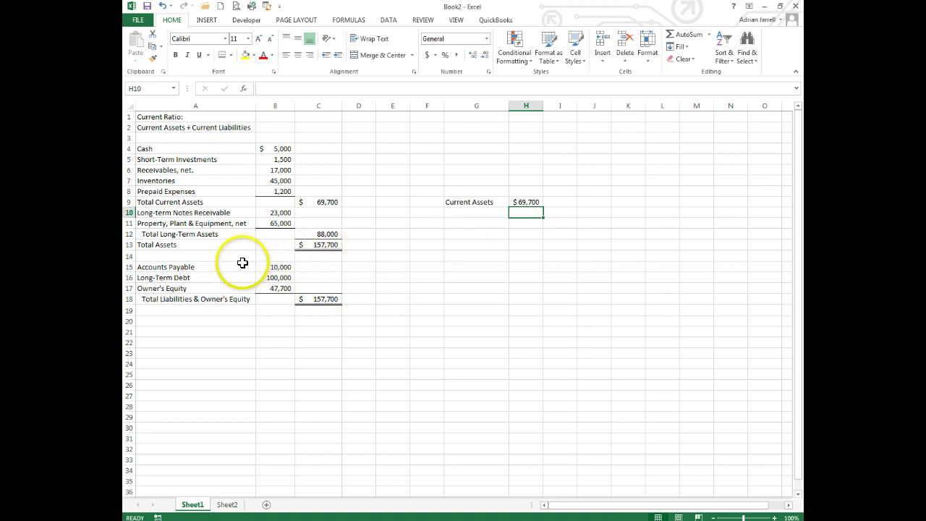
- Review the Accounts Payable, Long-Term Debt and Owner's Equity amounts
click(279, 267)
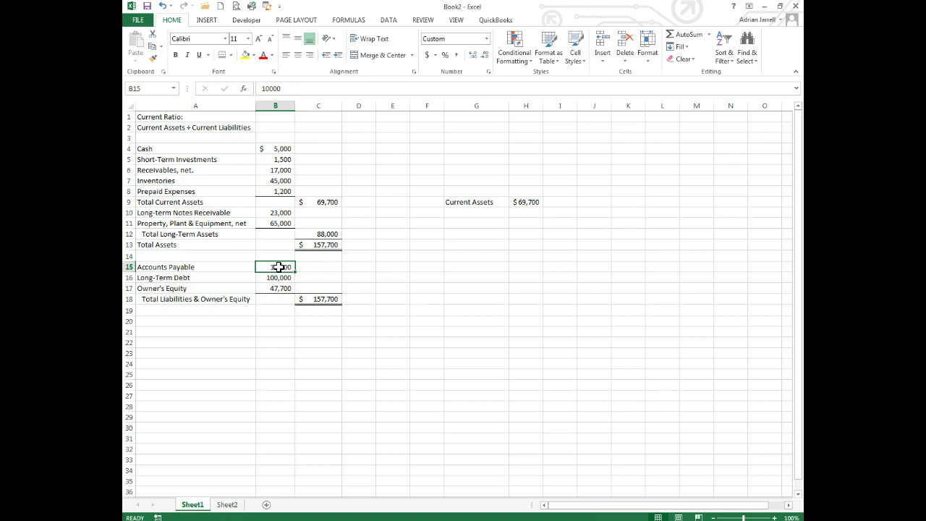
click(278, 277)
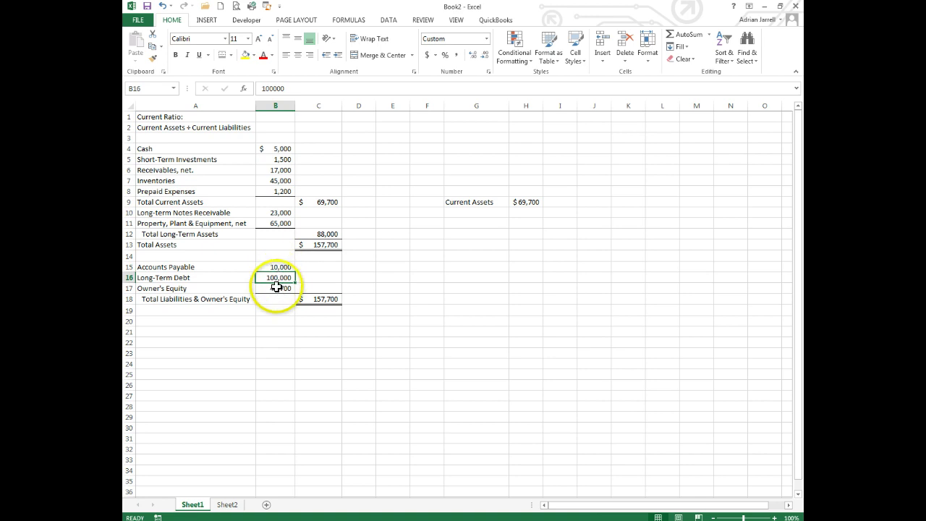
click(280, 286)
click(284, 267)
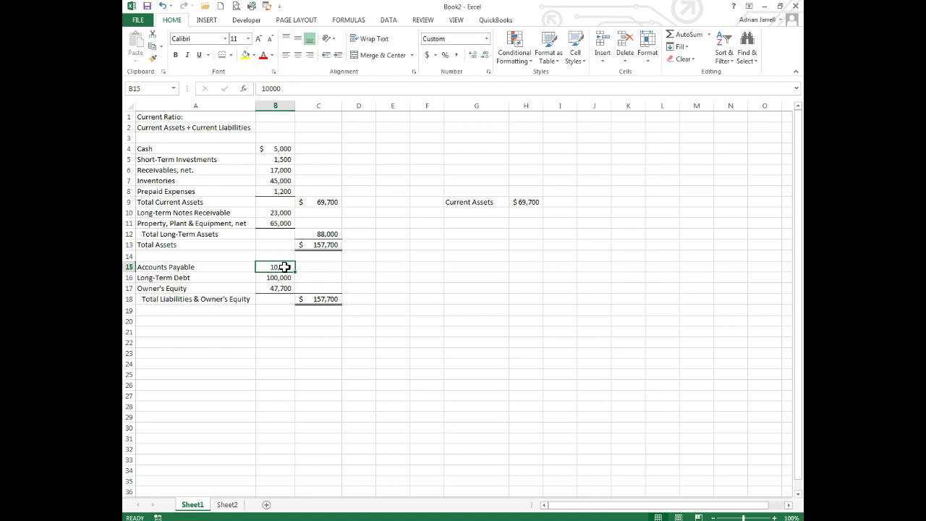
- Label G10 'Current Liabilities' and link H10 to Accounts Payable, showing 10,000
click(469, 215)
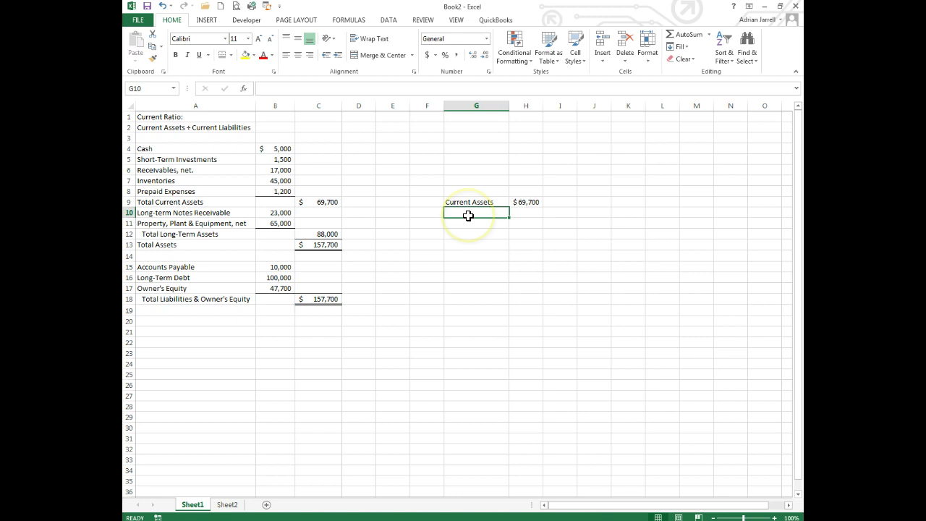
text(Current)
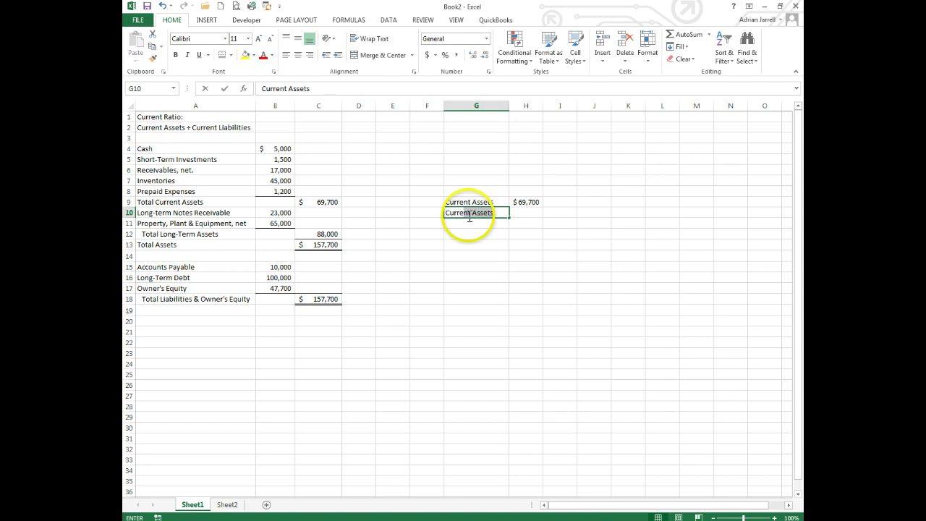
text( Lia)
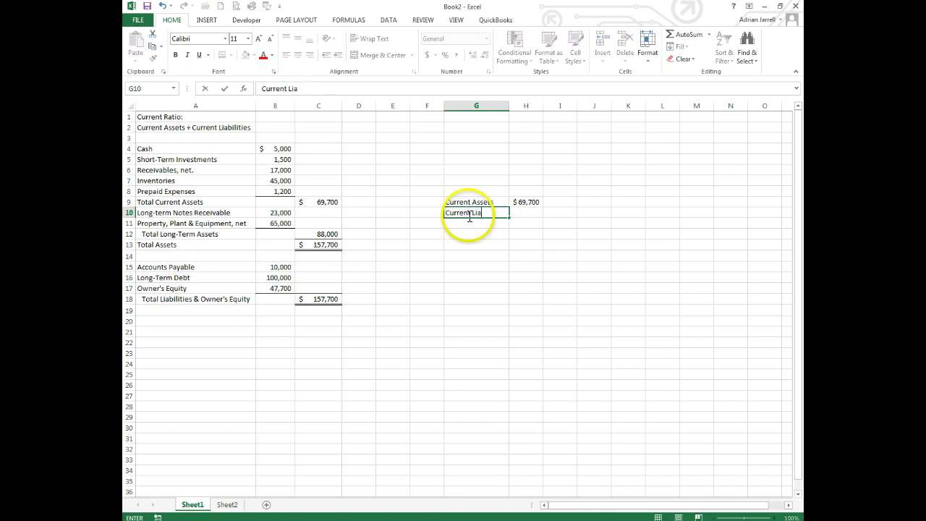
text(bilities)
key(Return)
click(520, 212)
text(=)
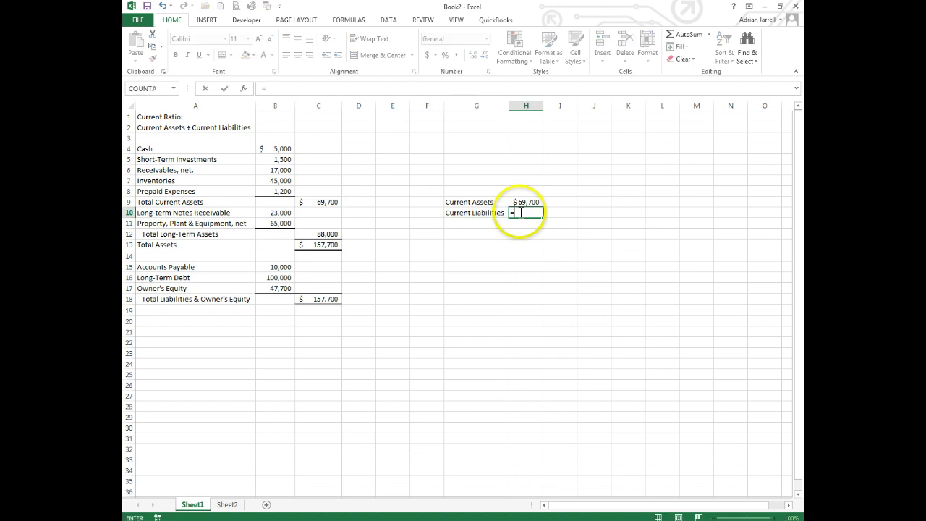
click(277, 264)
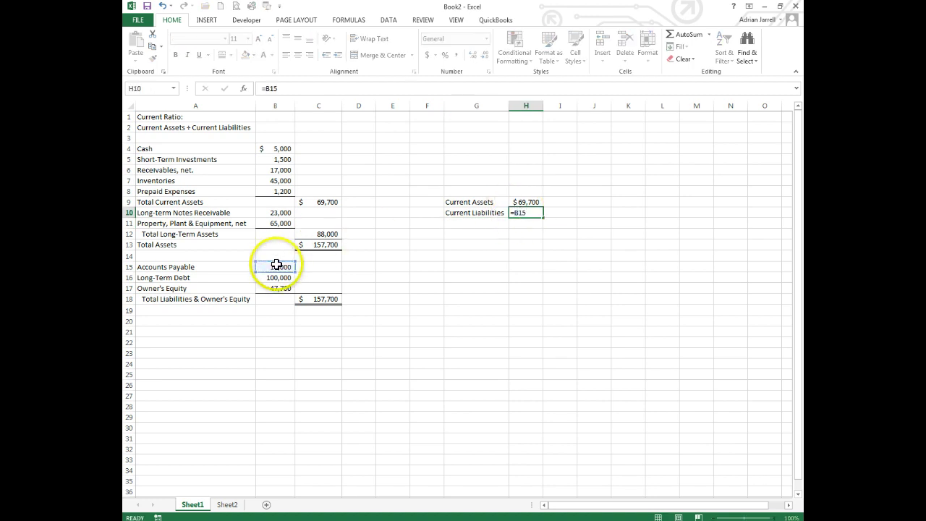
key(Return)
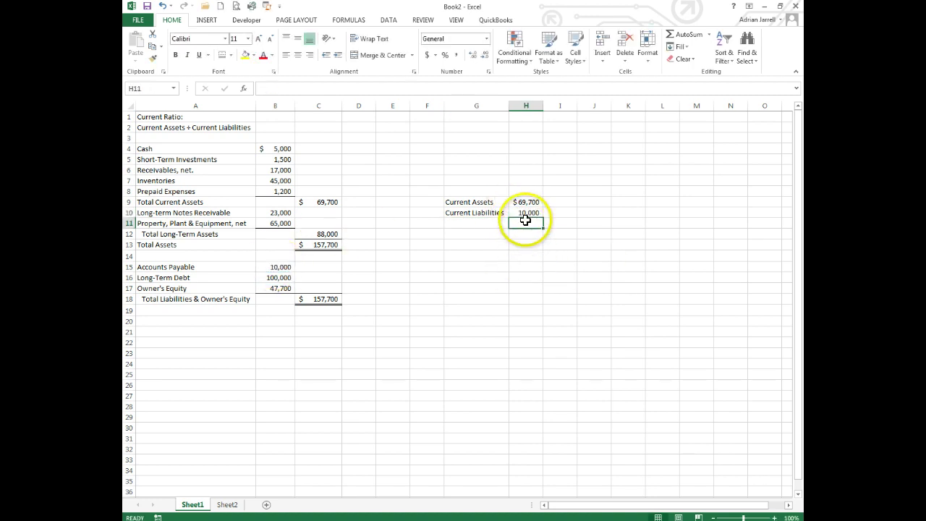
- Label G12 'Current Ratio' and enter =H9/H10 in H12, giving 6.97
click(471, 235)
text(Curren)
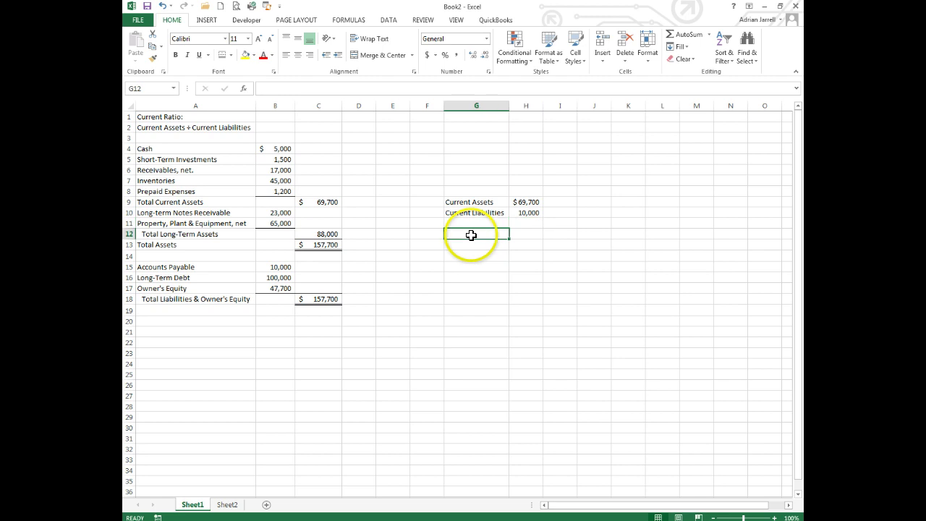
text(t)
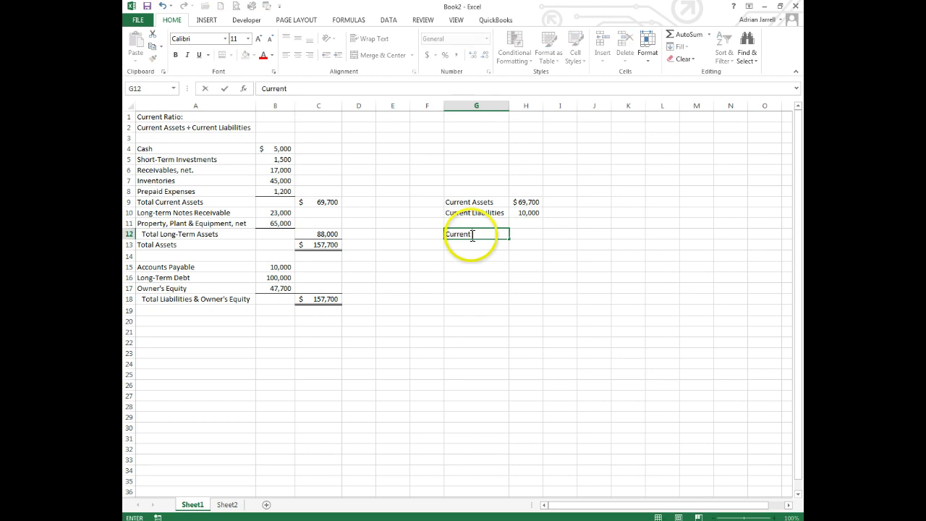
text( Ratio)
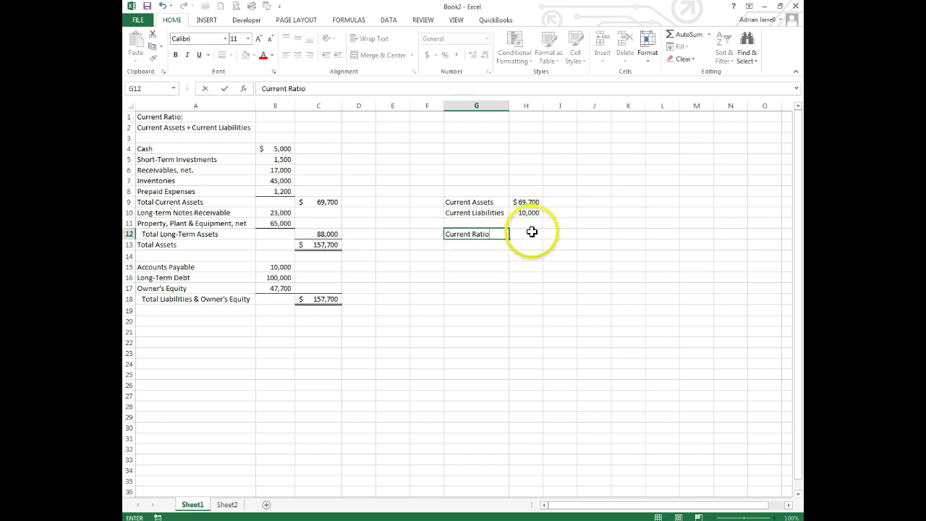
click(533, 233)
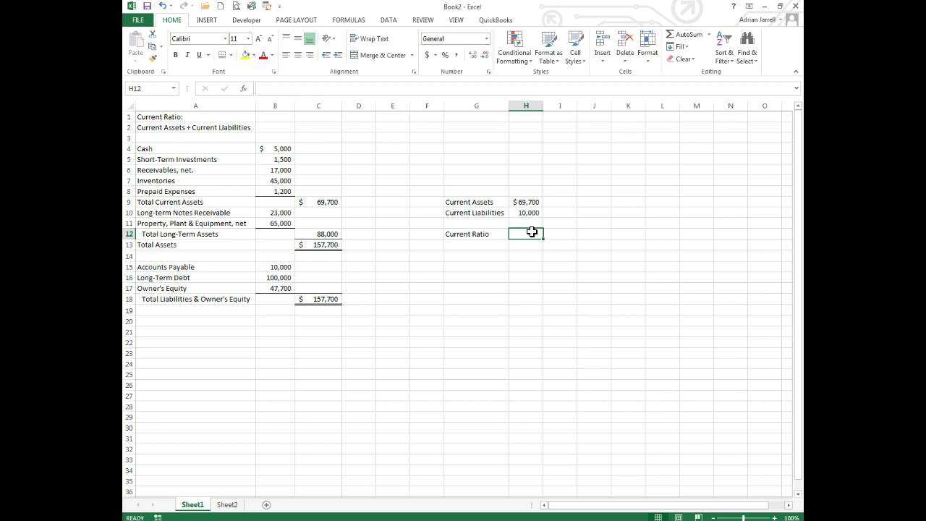
text(=)
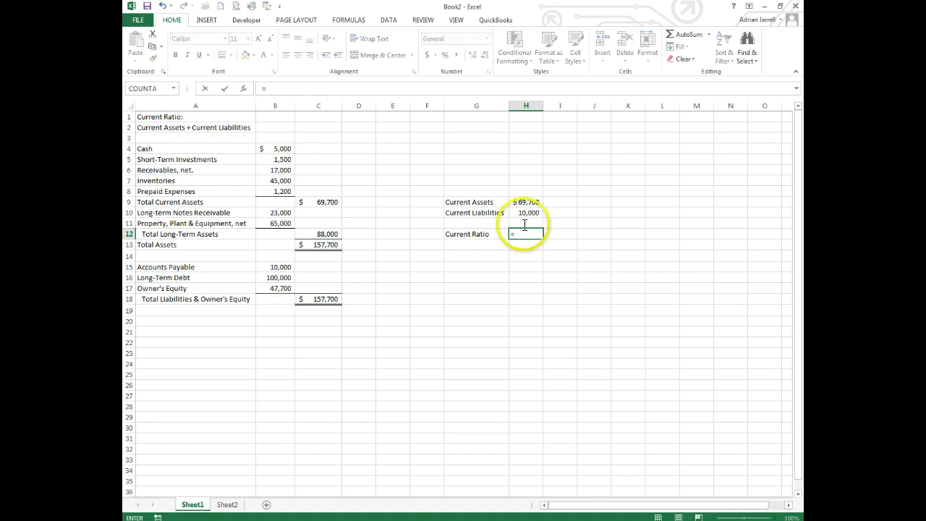
click(520, 203)
text(/)
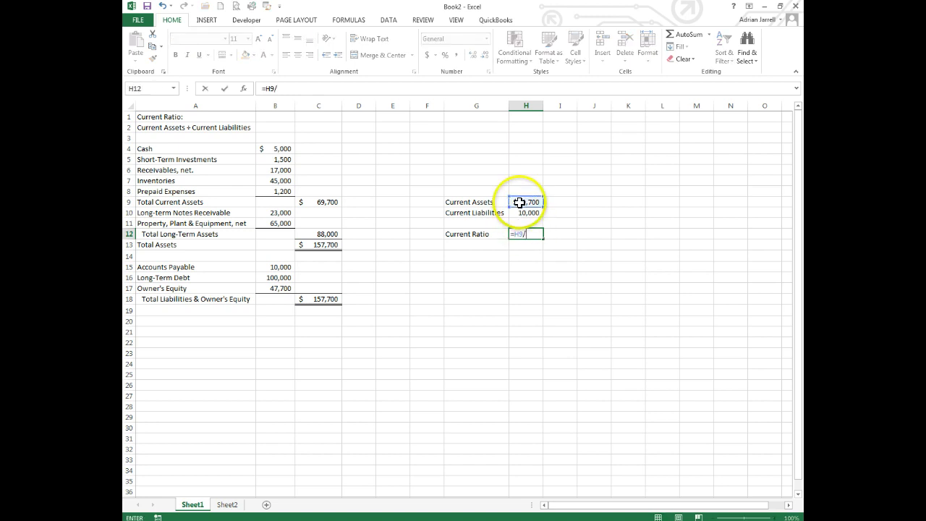
click(524, 212)
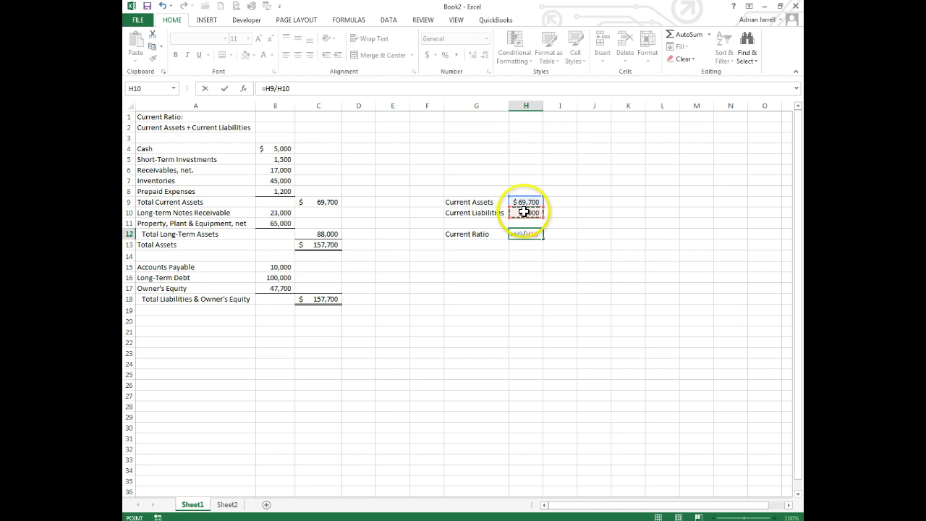
key(Return)
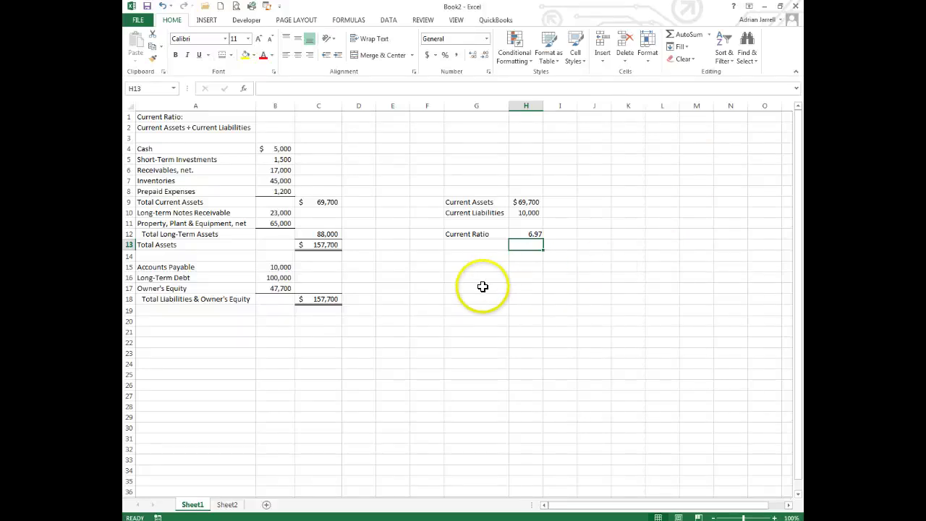
- Type 'Acid-Test or' in G14 and 'Quick Ratio' in G15 as a two-line heading
click(473, 257)
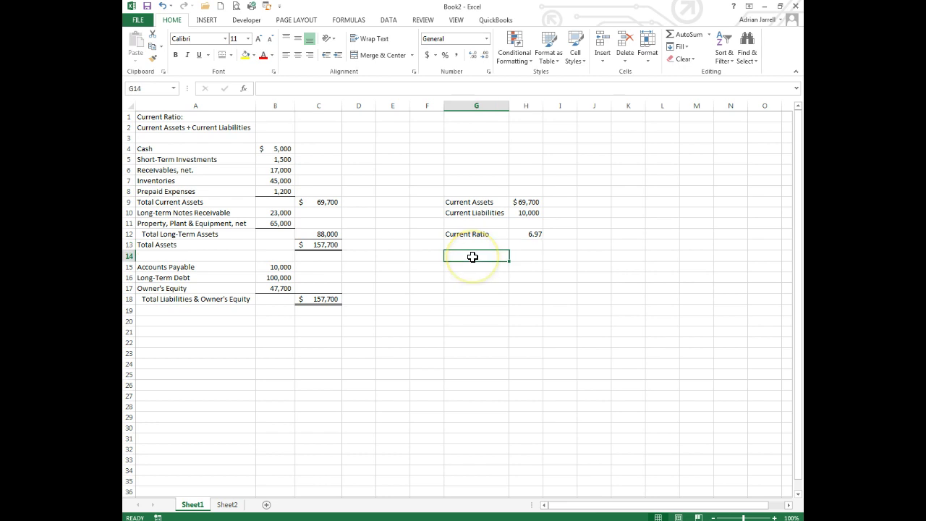
text(Aci)
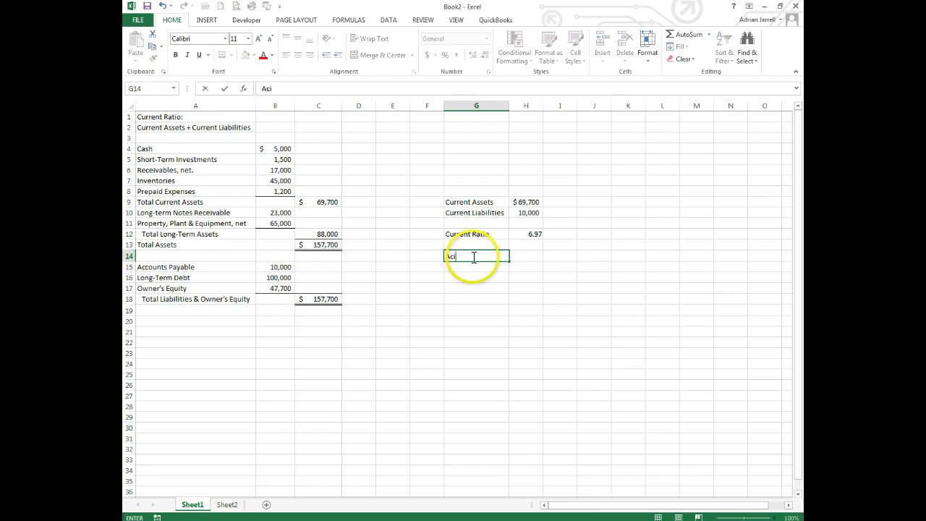
text(d-Test or)
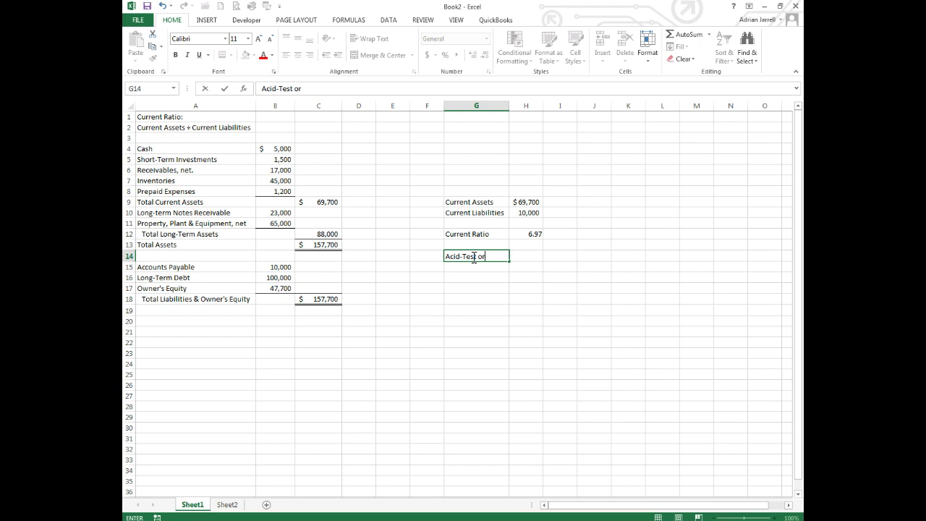
key(Return)
text(Q)
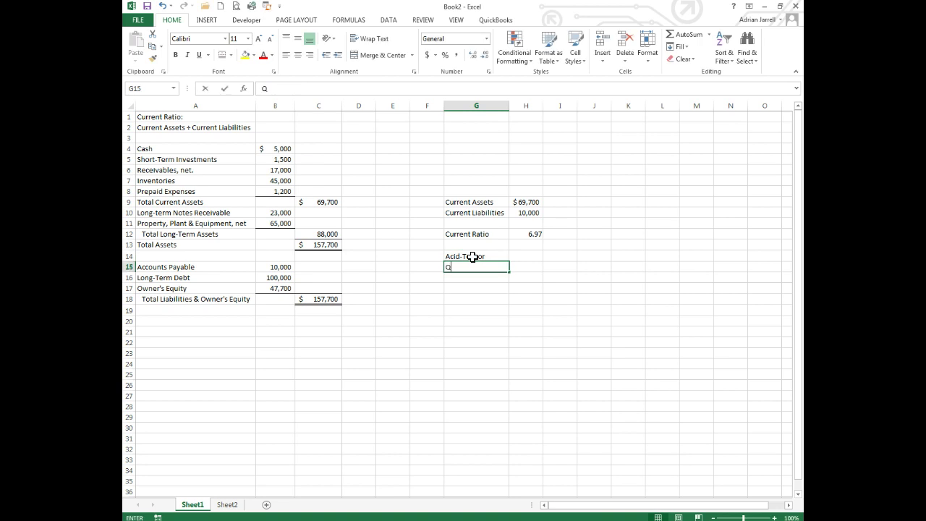
text(uick Ratio)
click(521, 264)
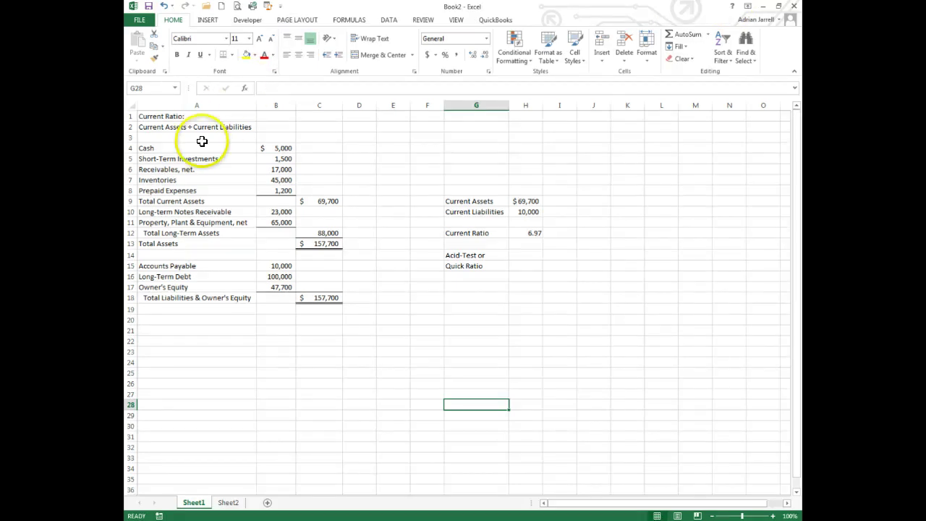
drag(201, 158, 263, 156)
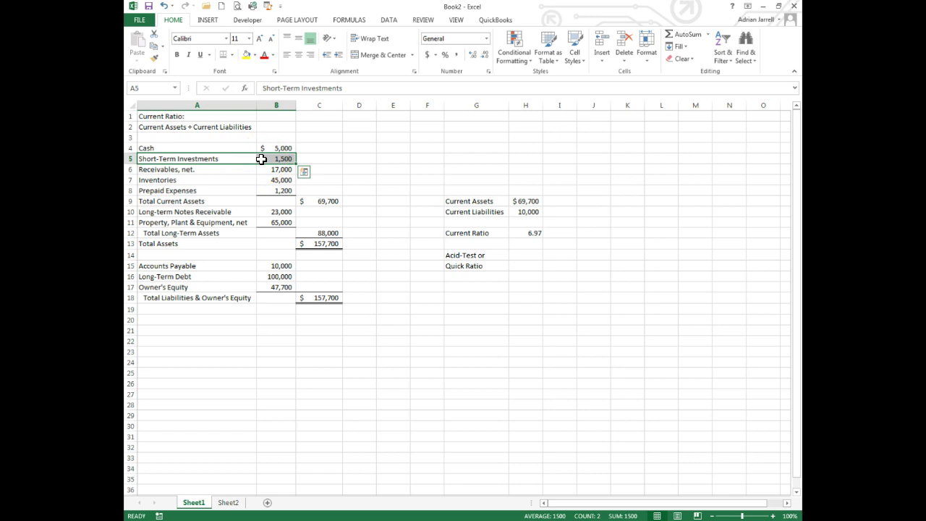
click(261, 159)
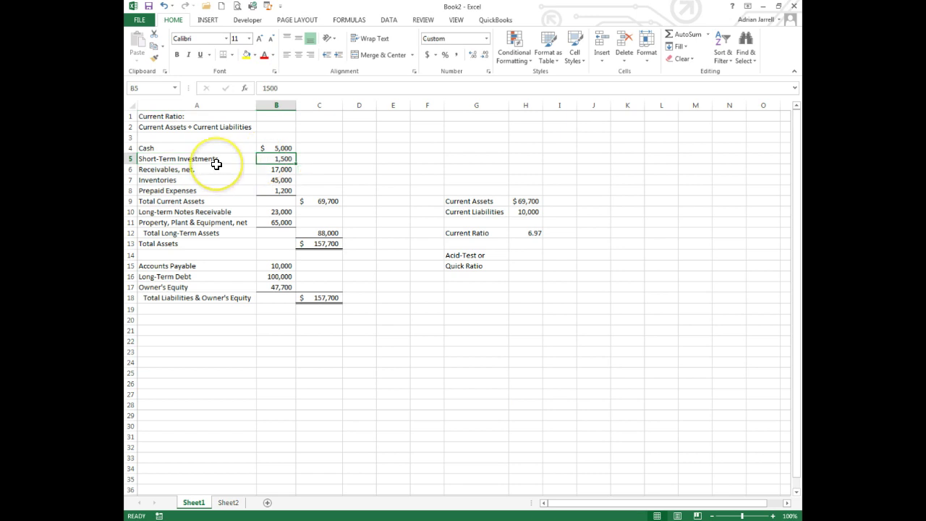
click(196, 171)
drag(193, 181, 253, 190)
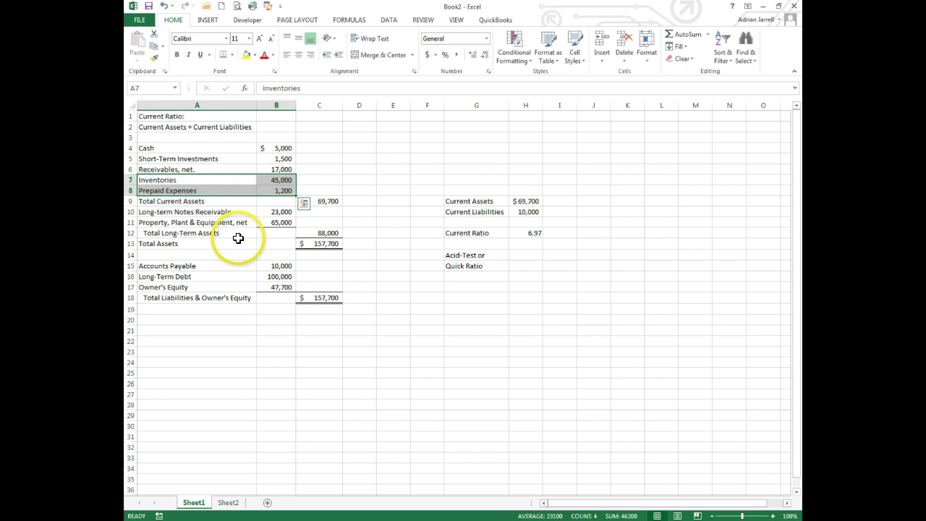
click(273, 168)
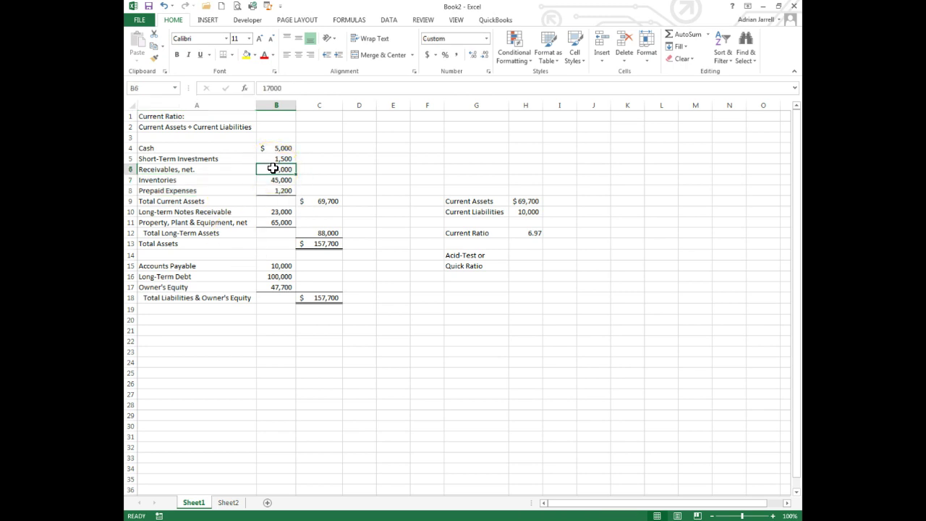
click(275, 159)
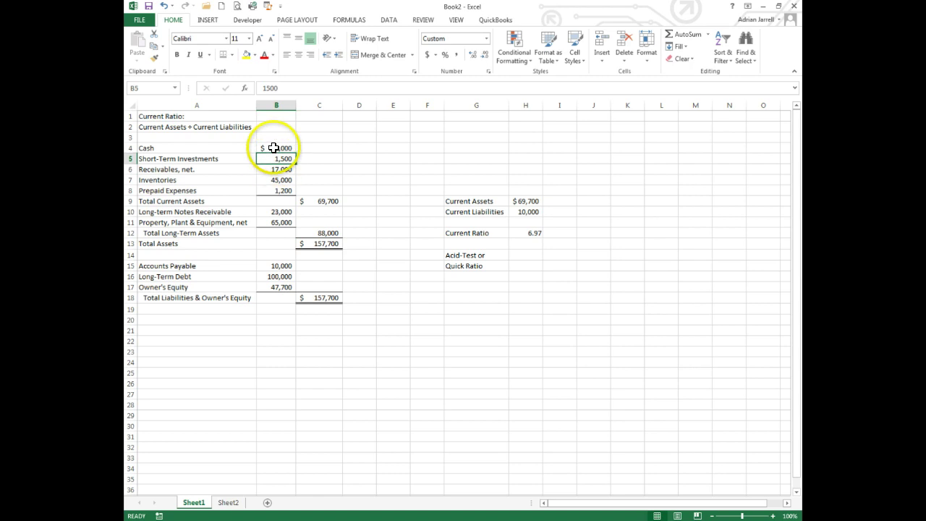
click(274, 147)
click(272, 159)
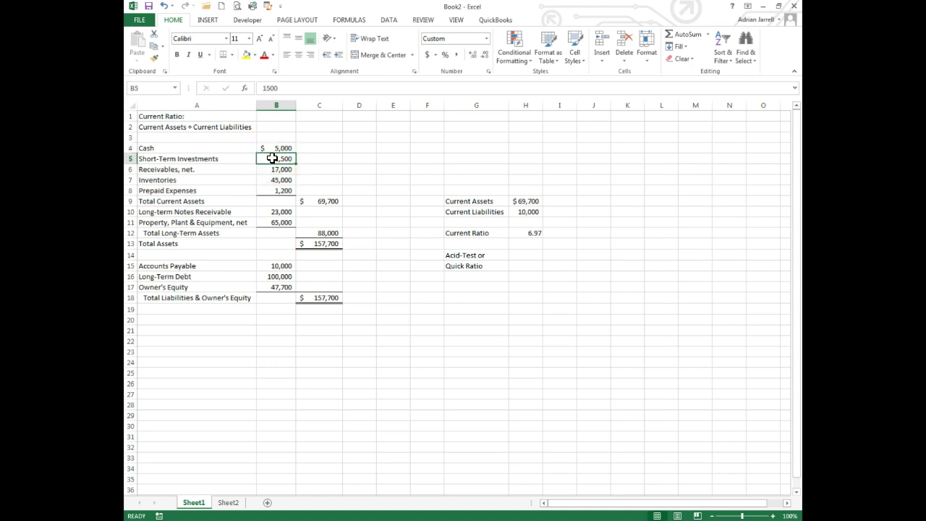
click(262, 158)
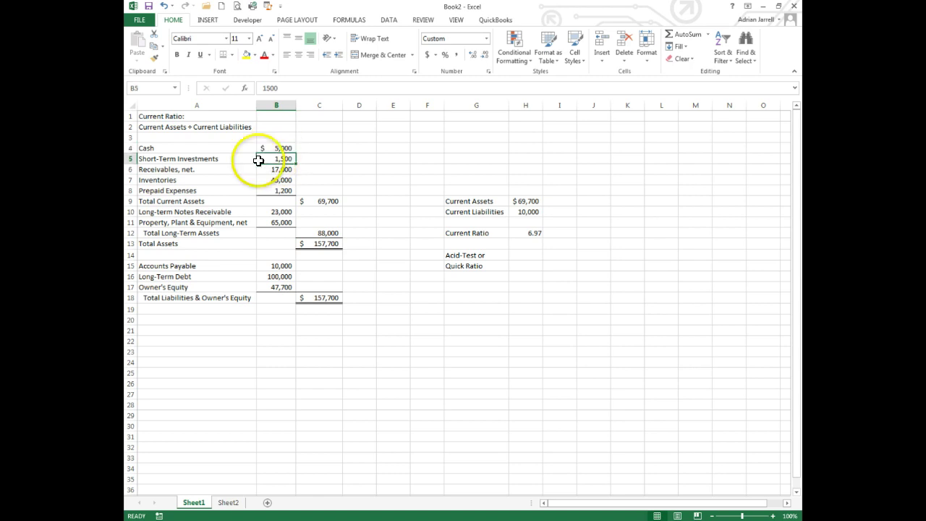
click(281, 189)
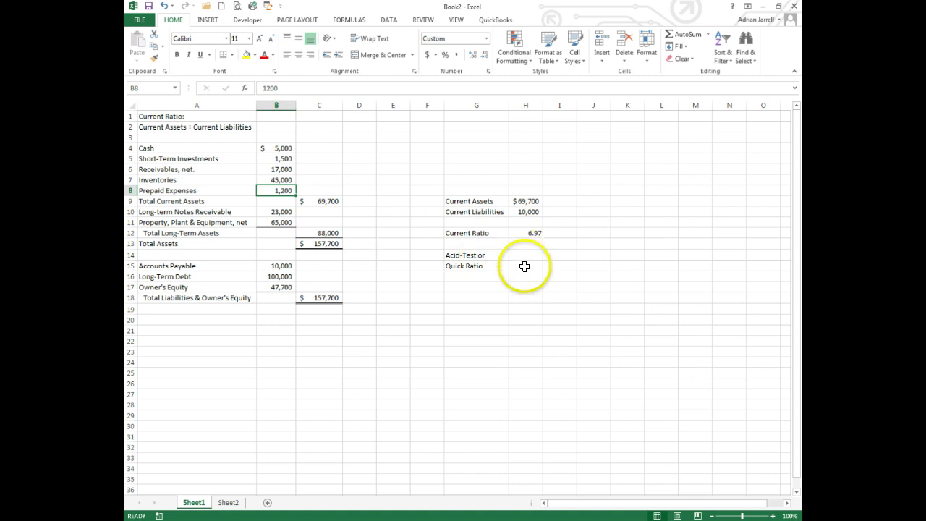
- Enter 'Current Assets less Inventories and Prepaid Expenses' in G16
click(471, 278)
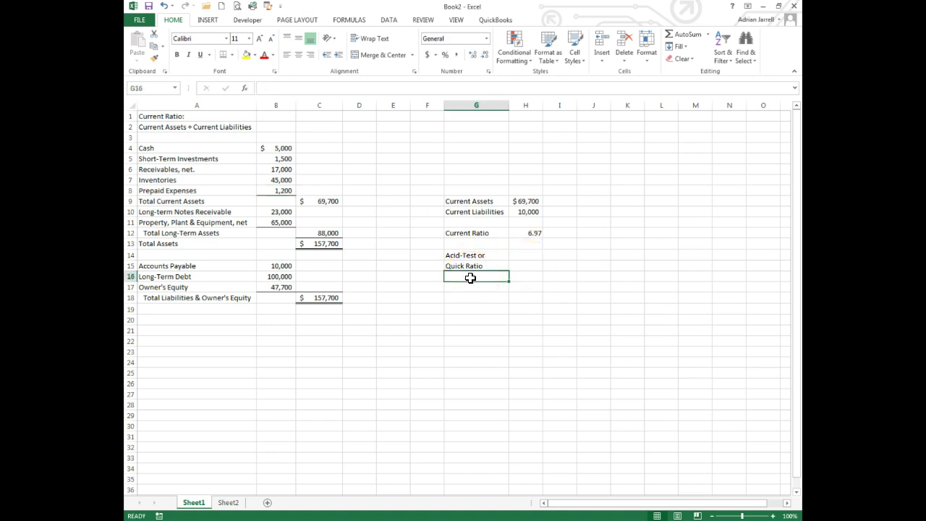
text(Current Assets)
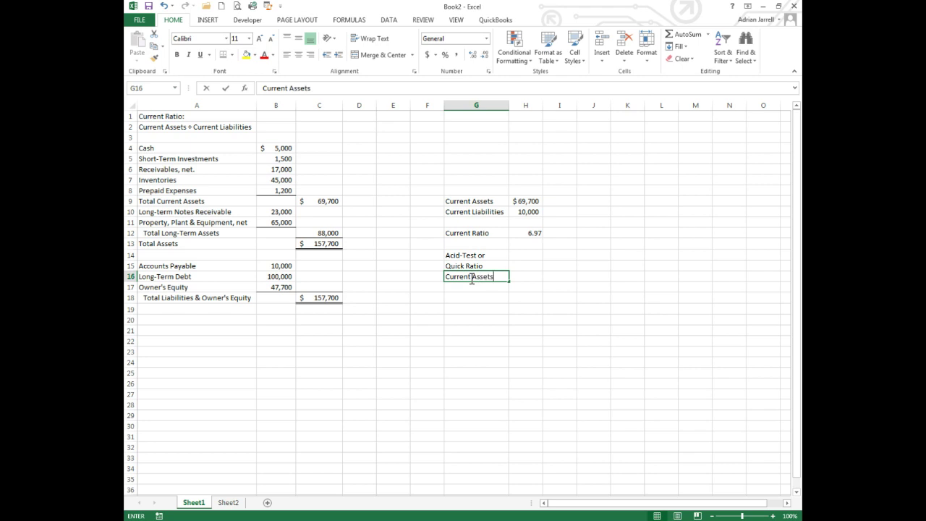
text( less less)
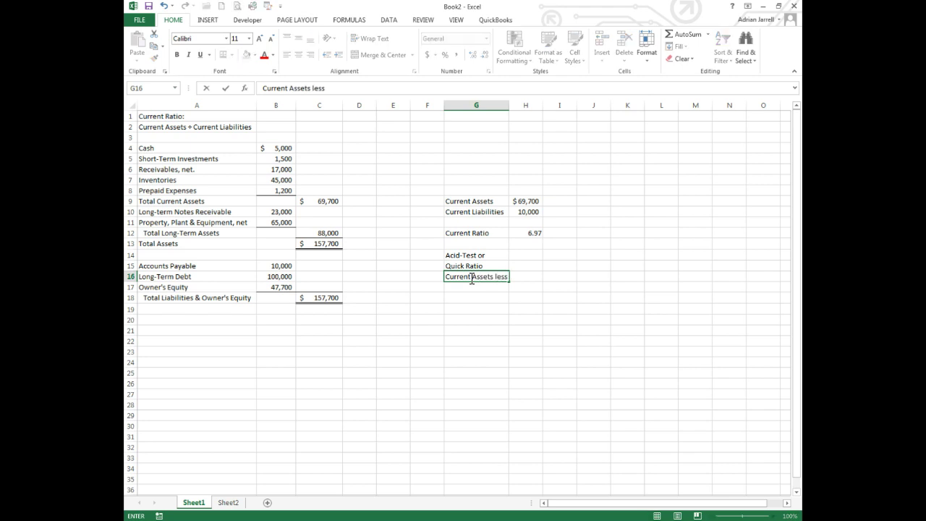
text(nventories and)
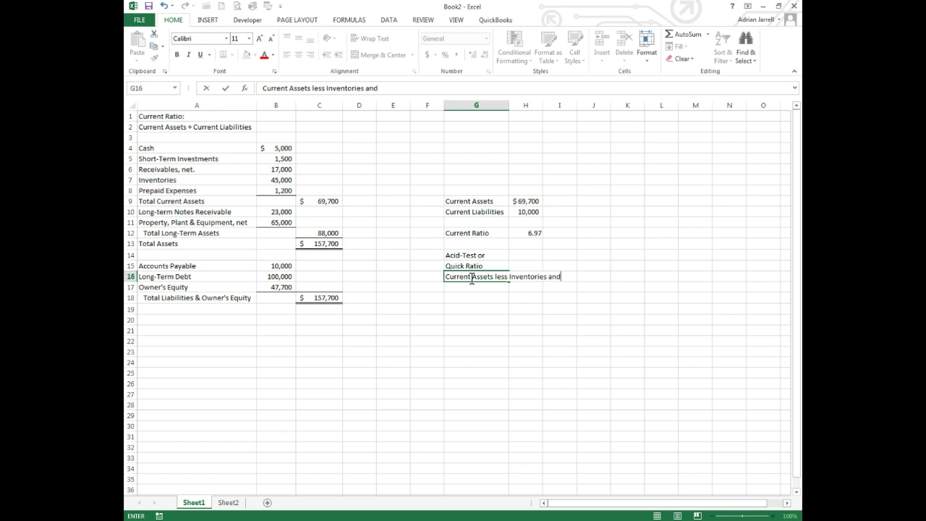
text( Prepaid Expenses)
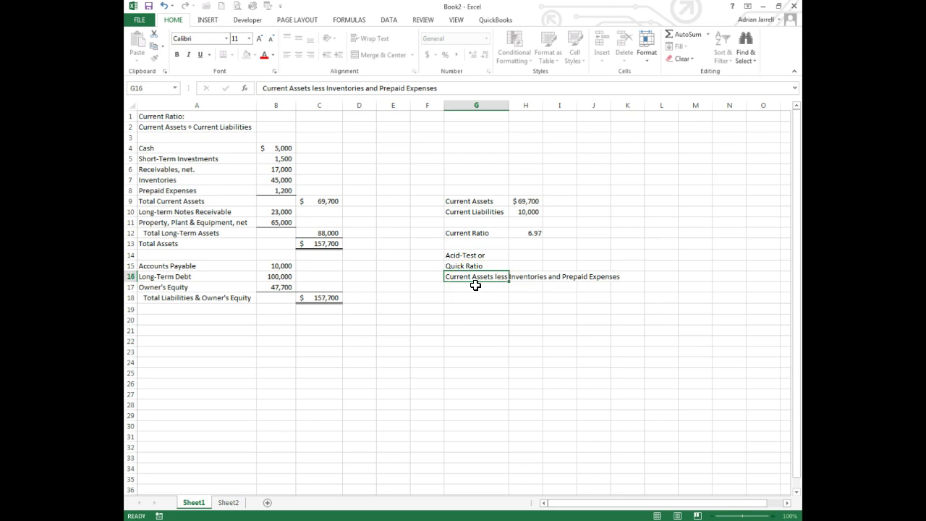
click(476, 285)
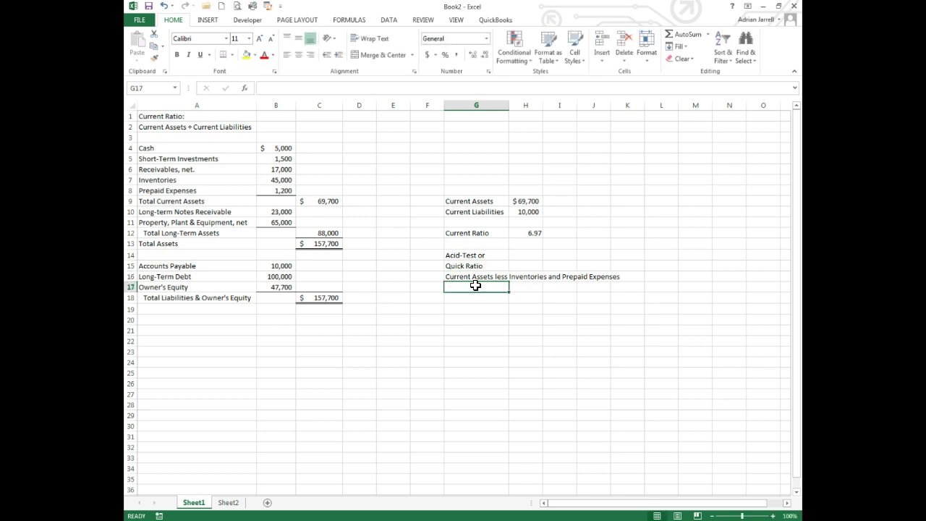
- Enter 'Divided by Current Liabilities' in G17, correcting the misspelling
text(Divided by)
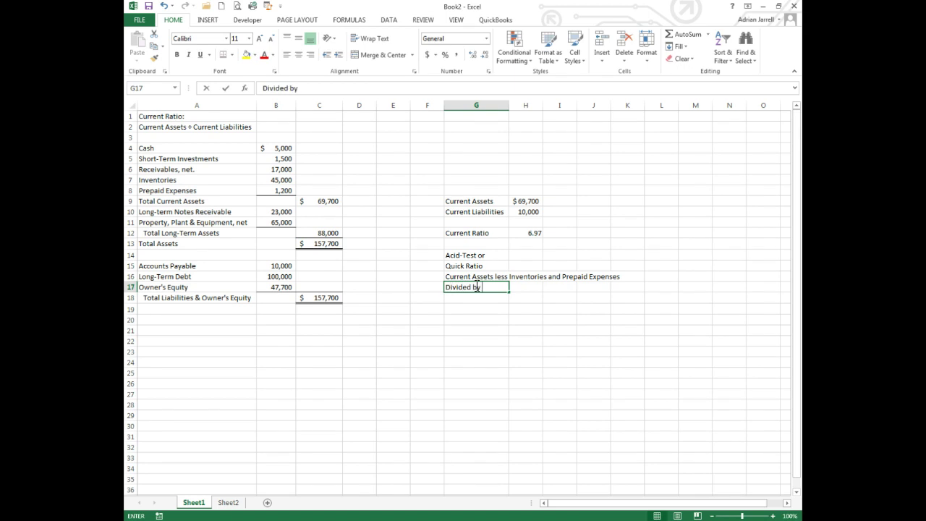
text( Current Liabiliit)
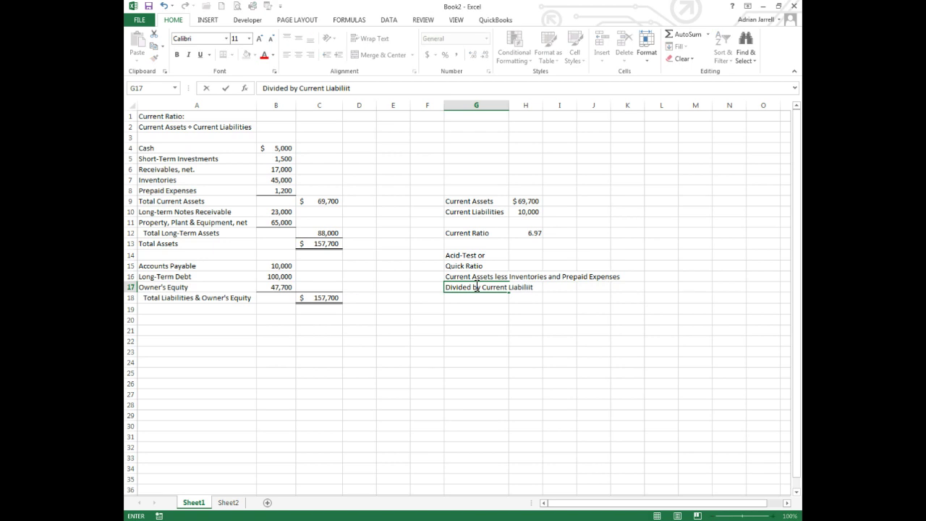
key(BackSpace)
text(ties)
key(Return)
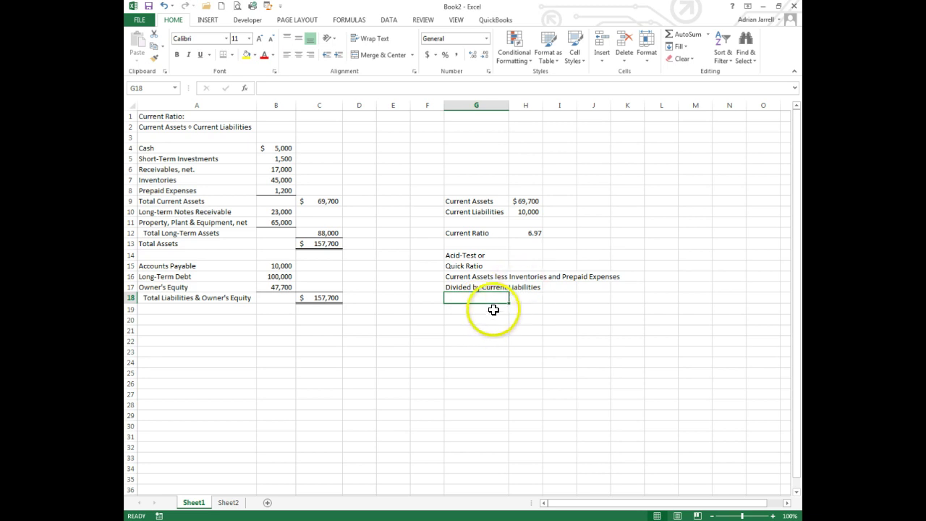
- Enter =H9-B7-B8 in L16 to show adjusted current assets of $23,500
click(493, 309)
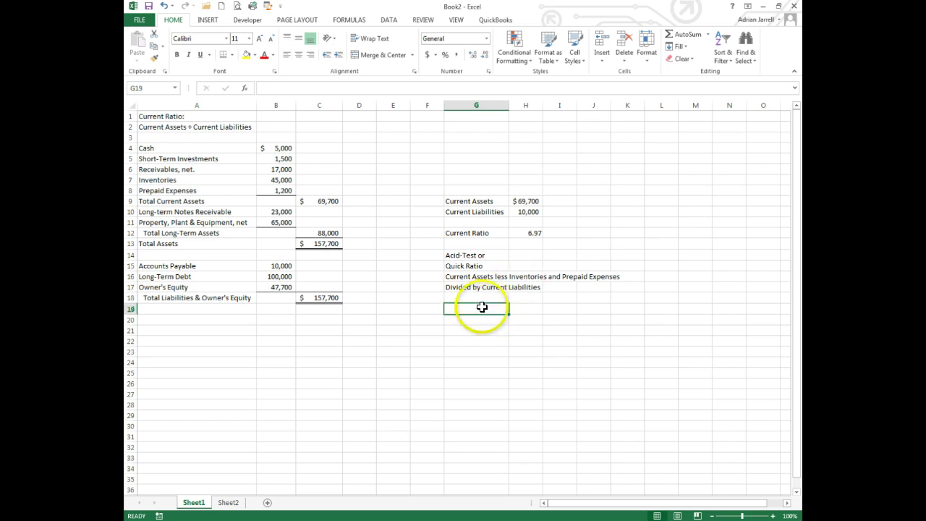
click(520, 308)
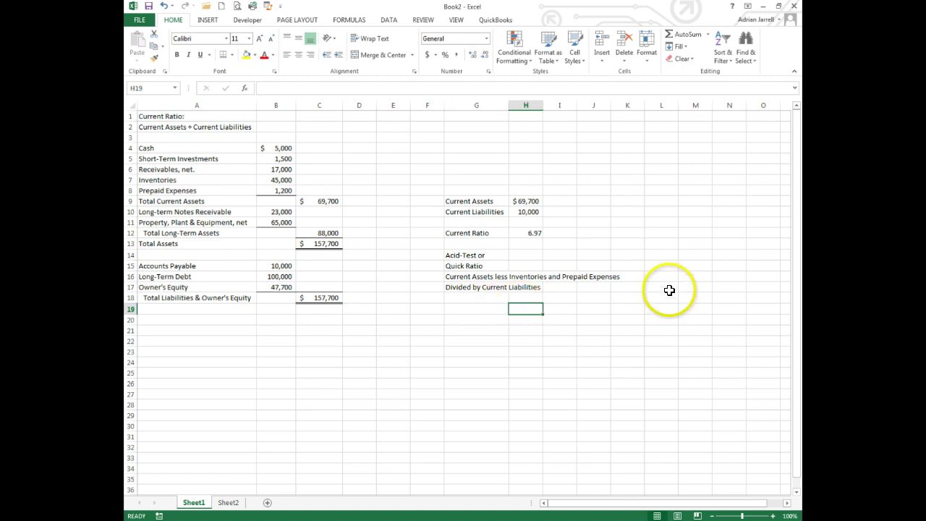
click(648, 274)
text(=)
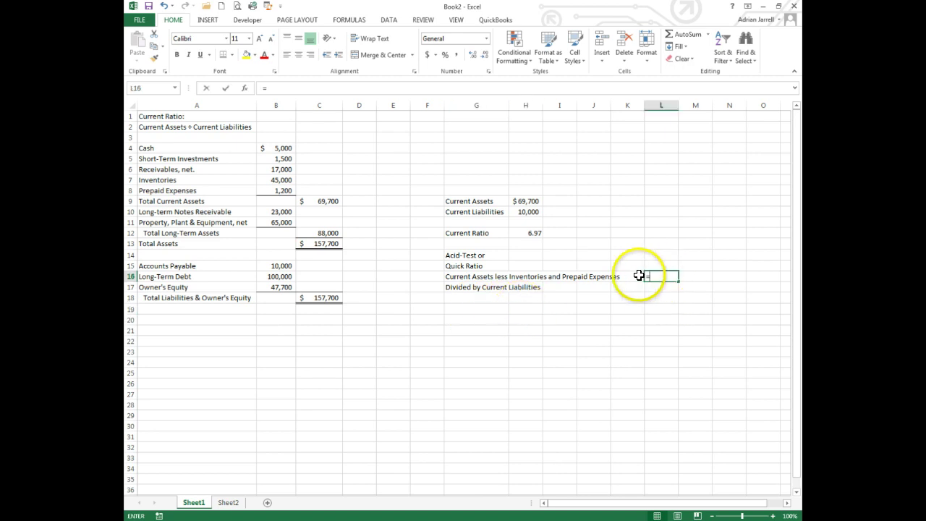
click(525, 200)
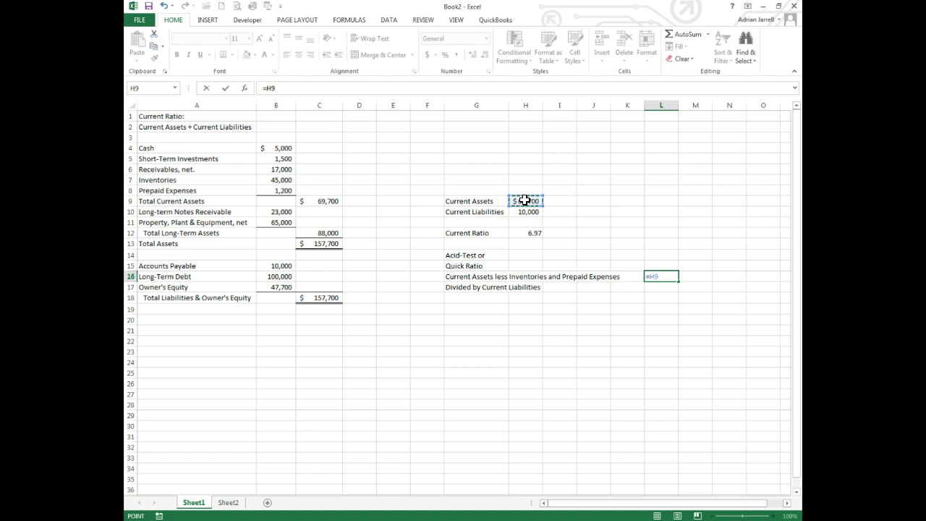
text(-)
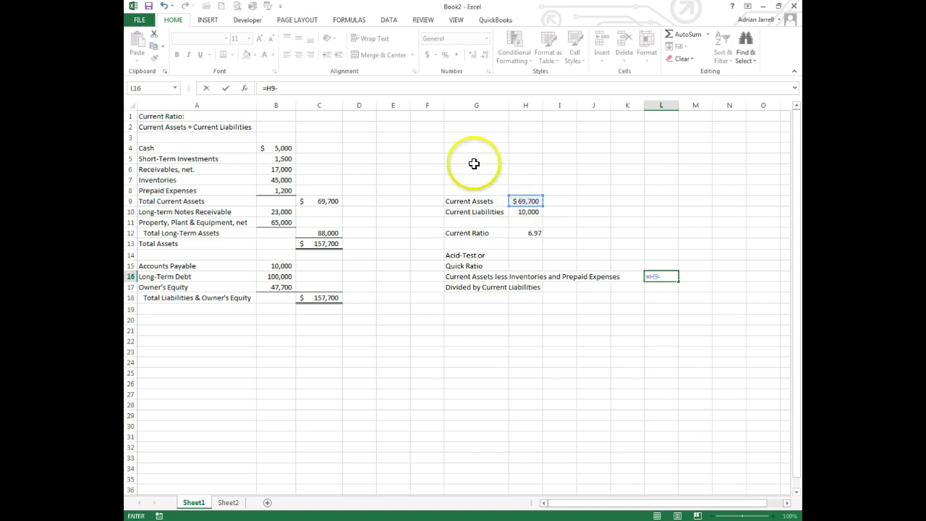
click(283, 180)
text(-)
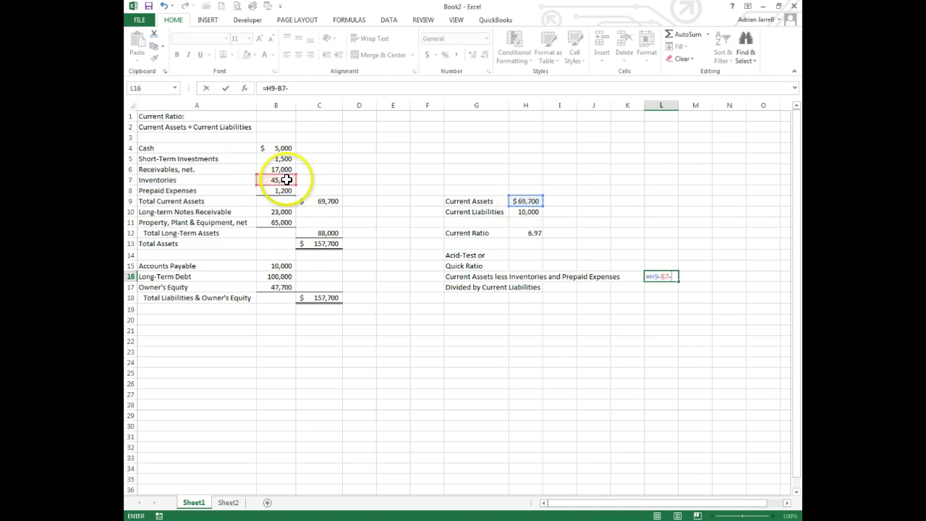
click(285, 189)
key(Return)
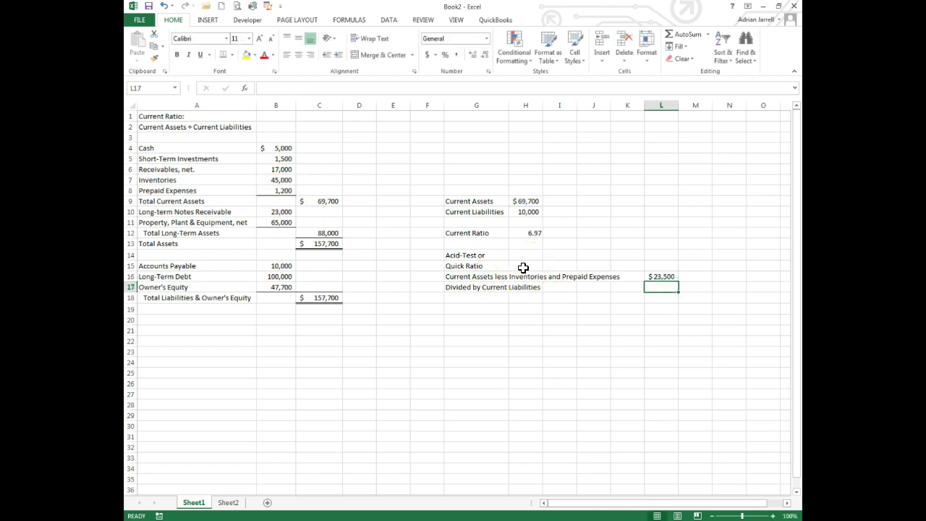
- Enter =H10 in L17 to show current liabilities of 10,000
text(=)
click(526, 212)
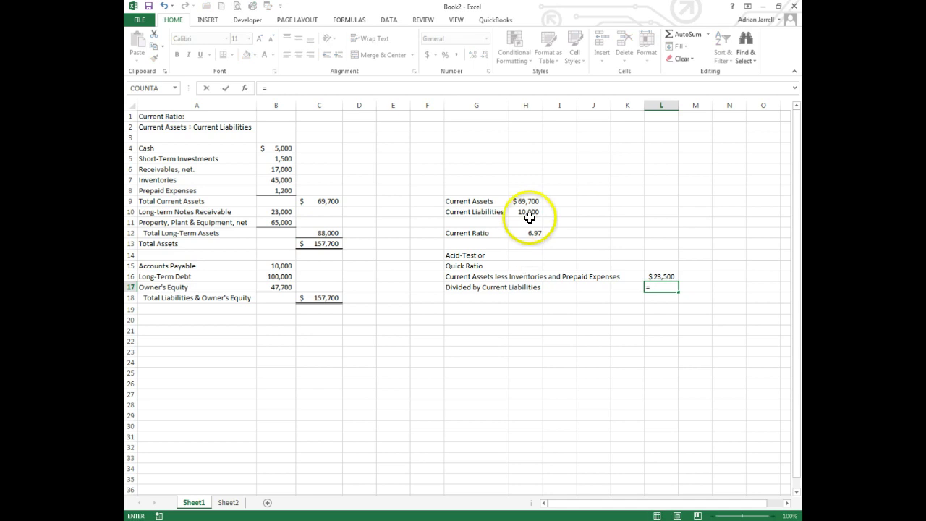
key(Return)
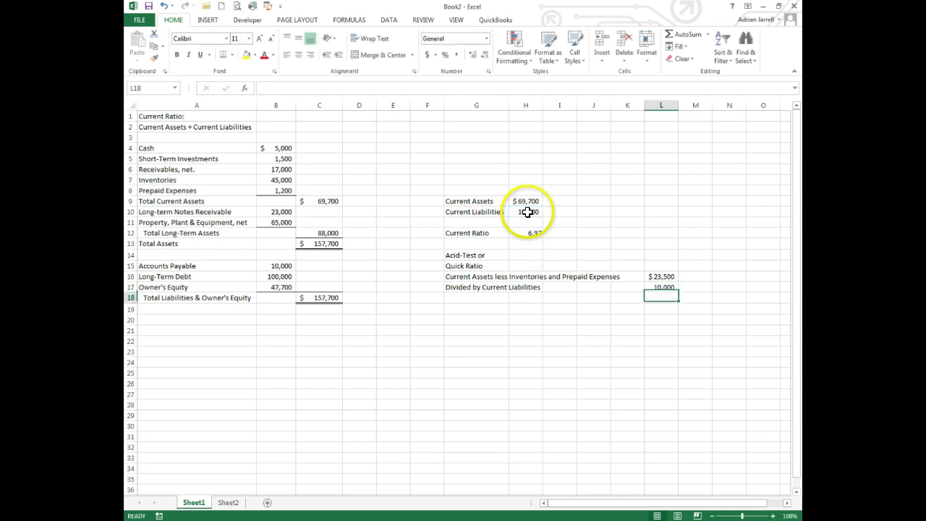
click(473, 311)
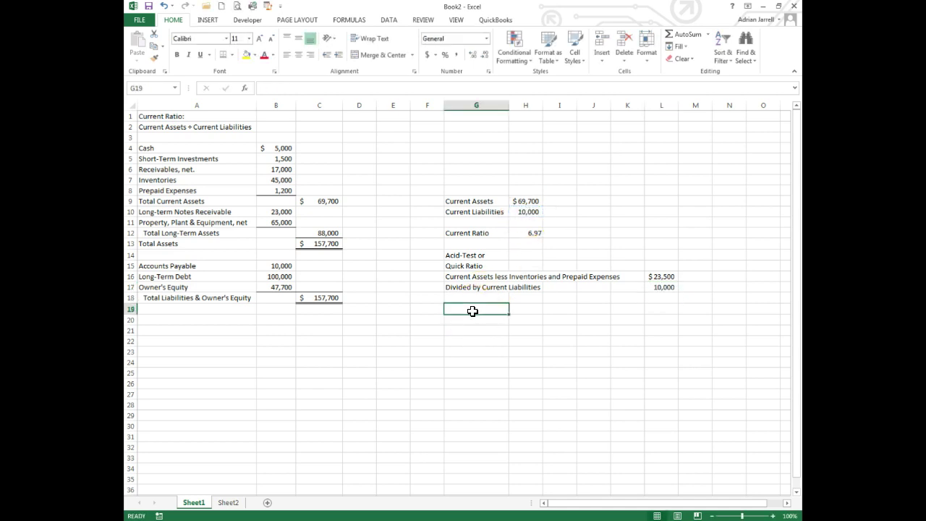
- Label G19 'Quick Ratio', enter =L16/L17 in L19 for 2.35, and compare with the Current Ratio row
text(Quick Ratio)
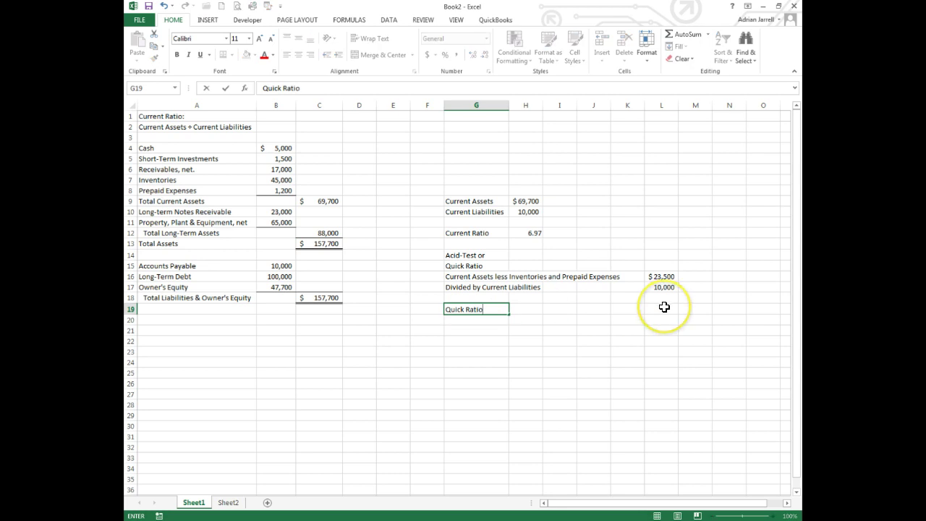
click(664, 306)
text(=)
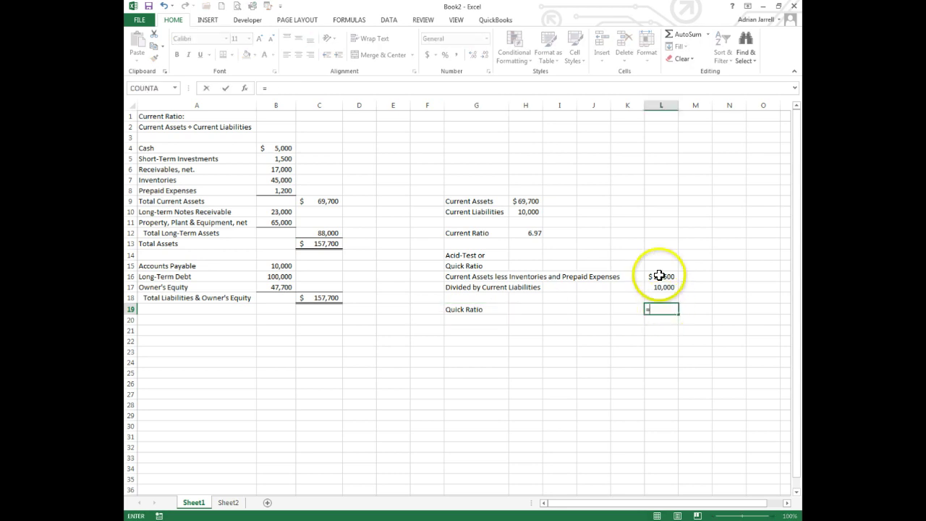
click(659, 275)
text(/)
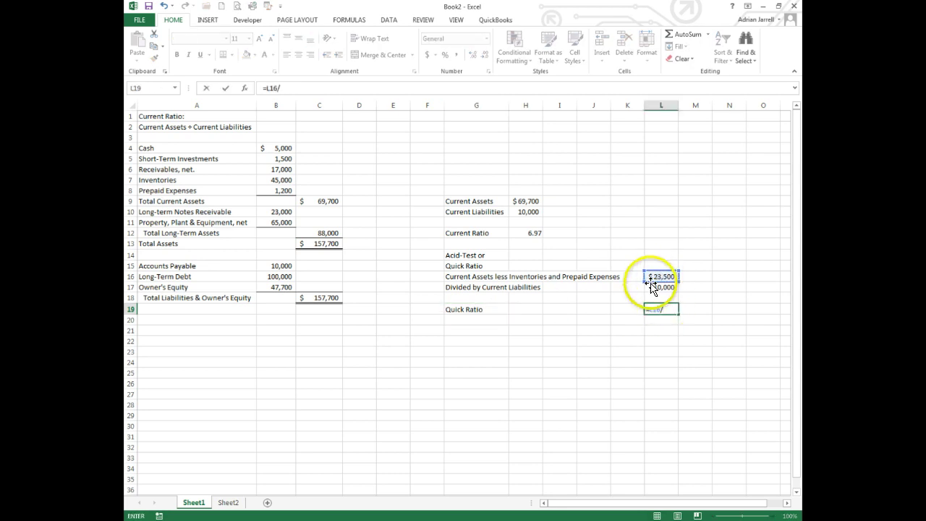
click(653, 287)
key(Return)
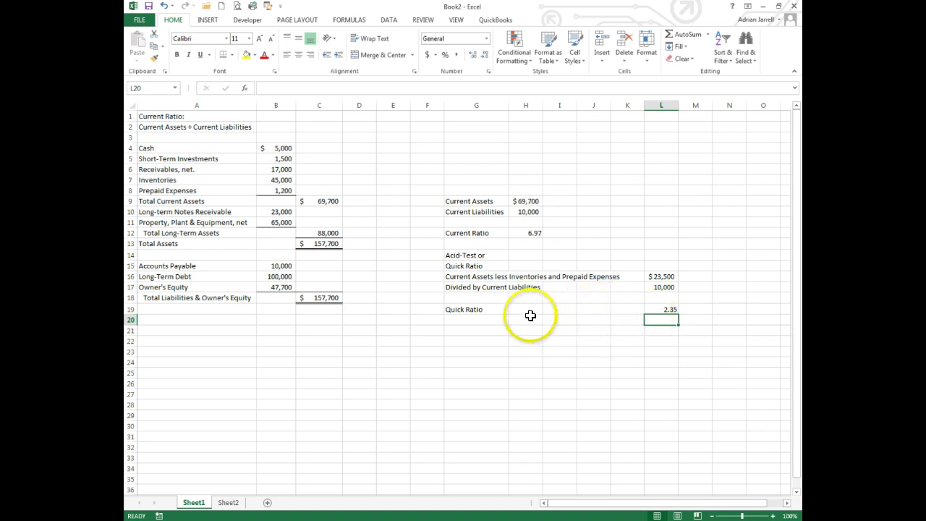
drag(474, 310, 665, 309)
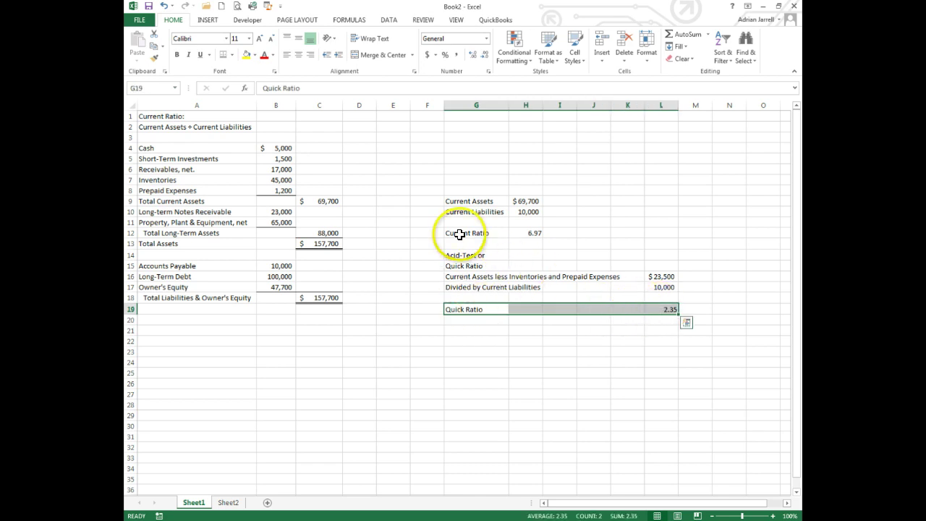
drag(467, 235, 520, 234)
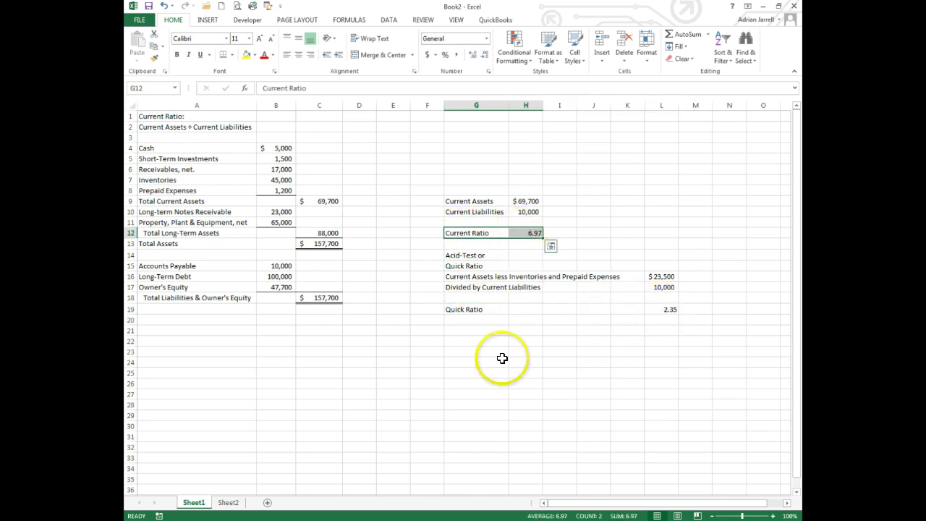